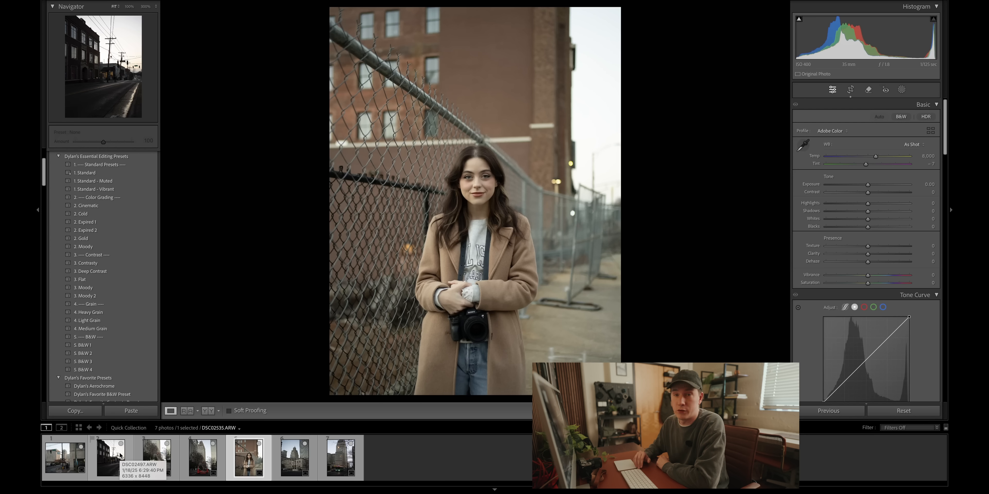
Step: Look through the unedited photos in the collection and open the street photo with the Sixth St sign
key("Right")
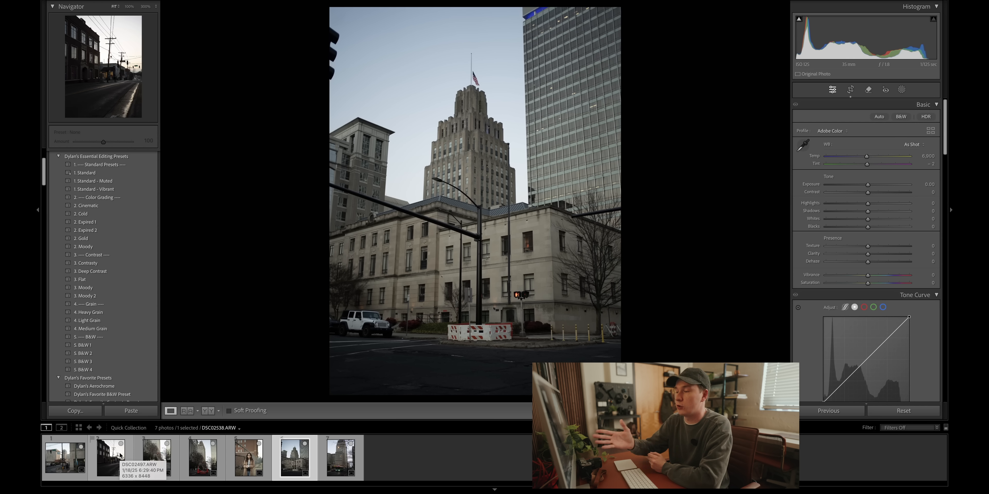
key("Left")
key("Left")
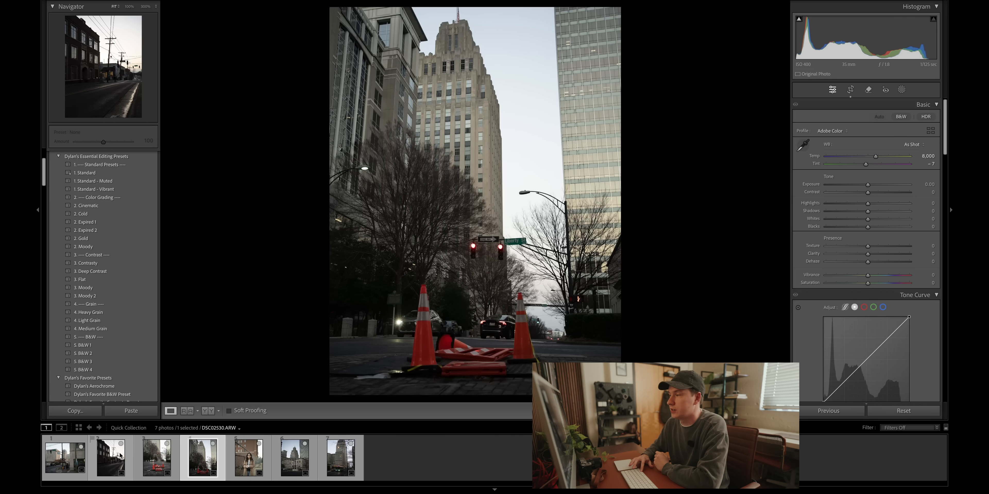
key("Left")
key("Left")
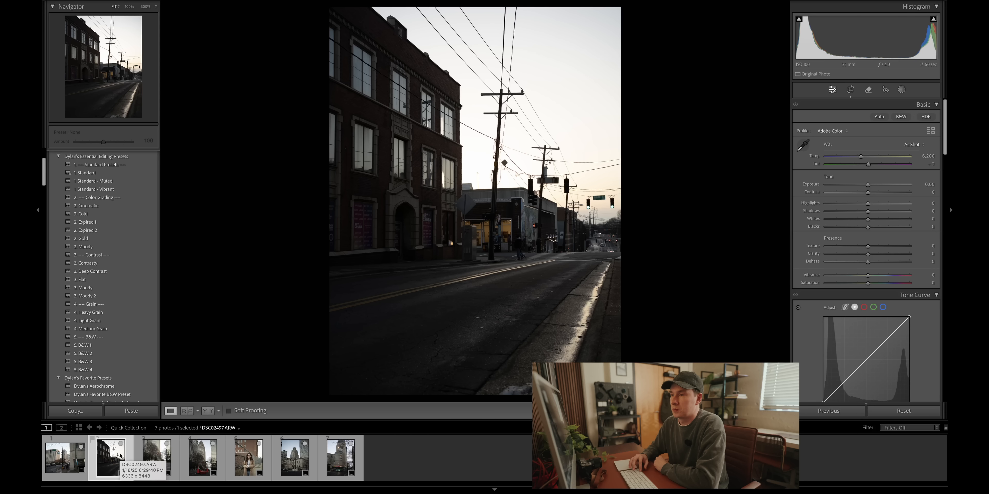
key("Left")
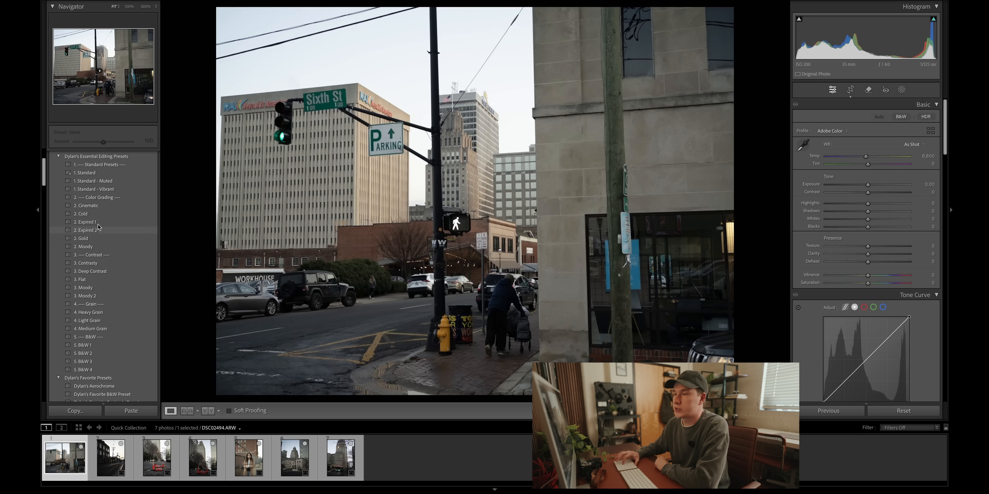
Step: Rotate the street photo about 1.00 degree to straighten it and crop it slightly tighter
left_click(848, 92)
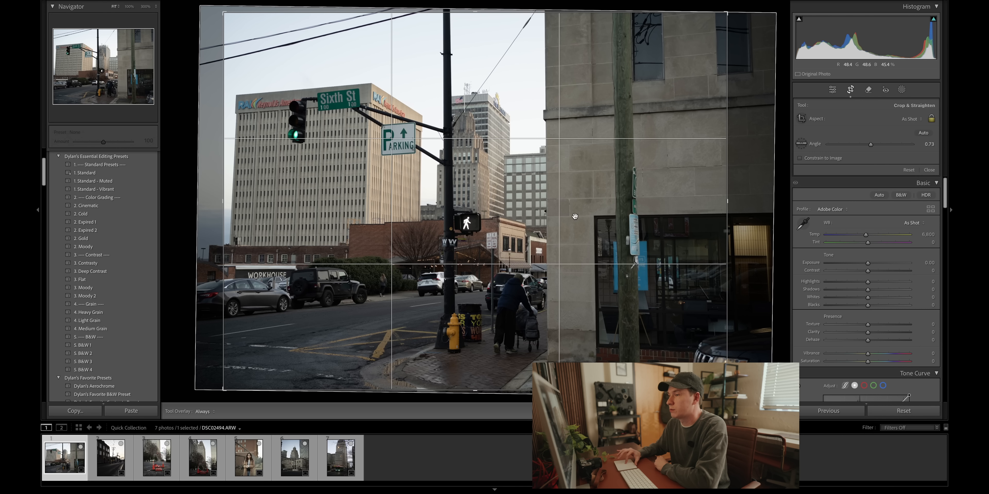
left_click_drag(575, 217, 575, 218)
left_click_drag(727, 12, 706, 28)
left_click_drag(493, 391, 491, 391)
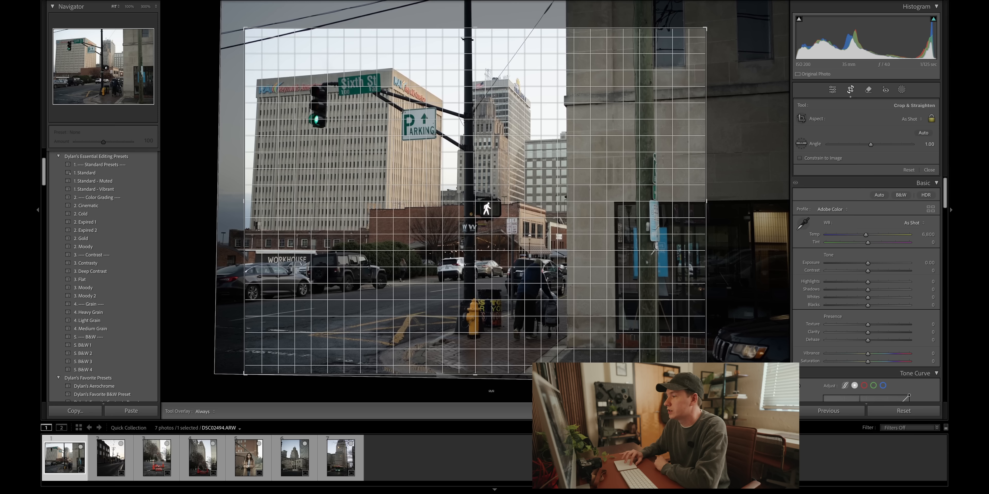
left_click_drag(491, 391, 491, 391)
key("Return")
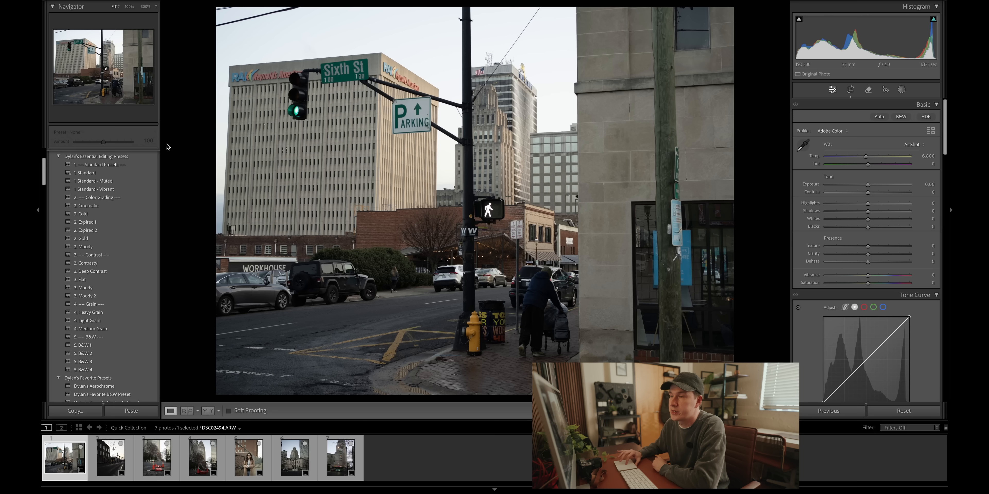
Step: Apply the 1. Standard and 3. Contrasty presets to the street photo
left_click(130, 175)
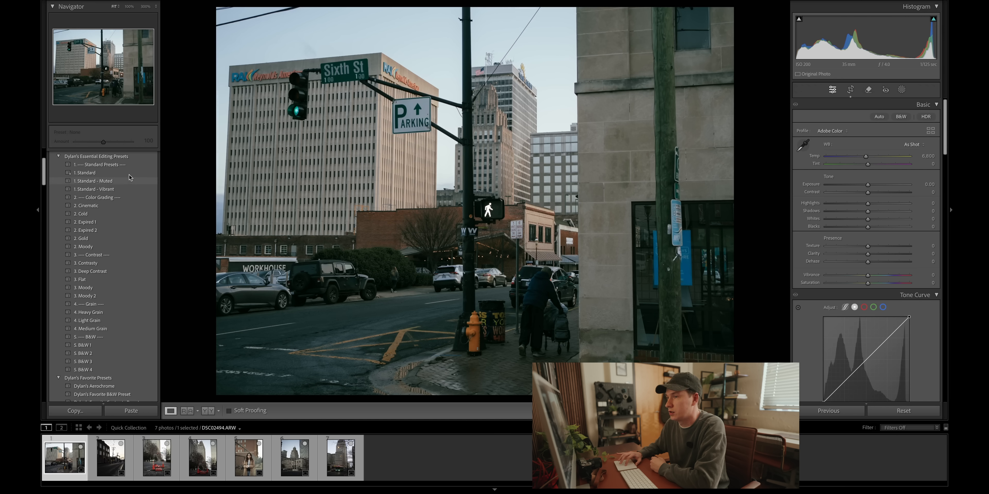
left_click(129, 173)
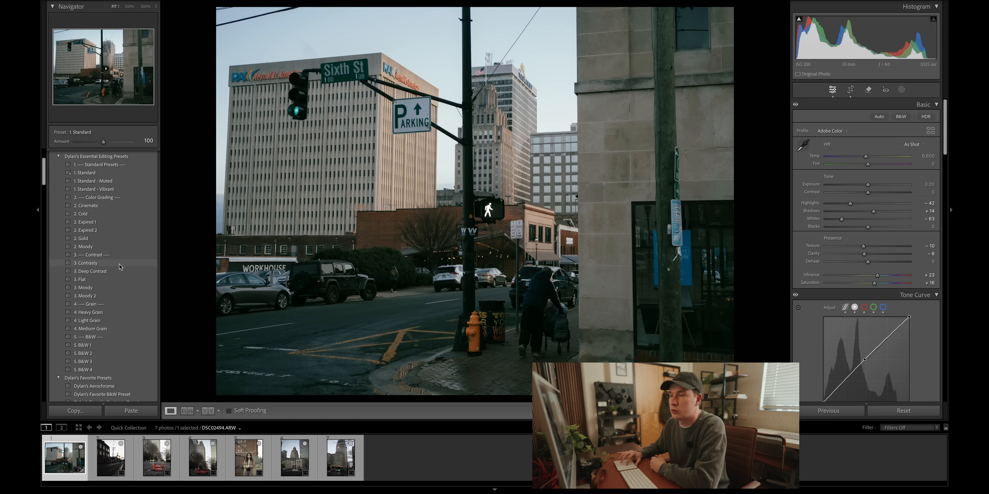
left_click(105, 263)
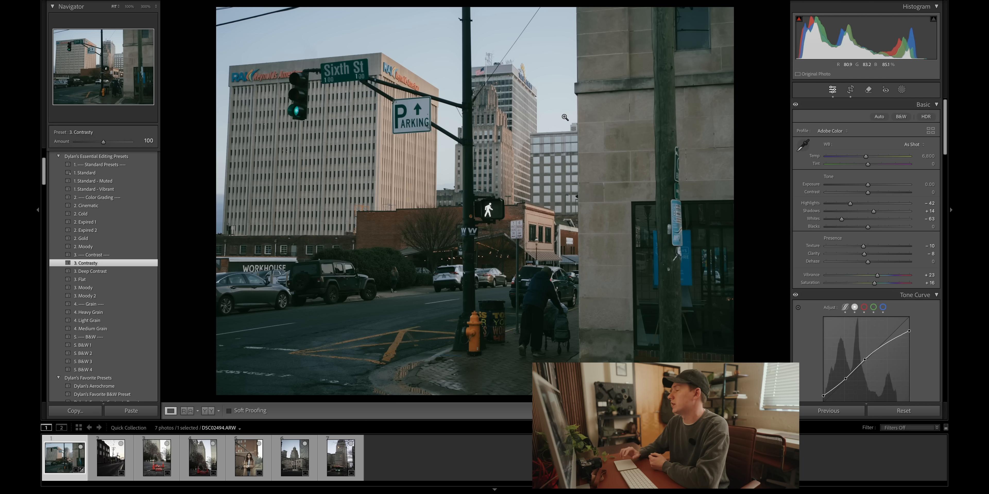
Step: Create an inverted sky mask covering everything except the sky and set its temperature to 34
left_click(900, 90)
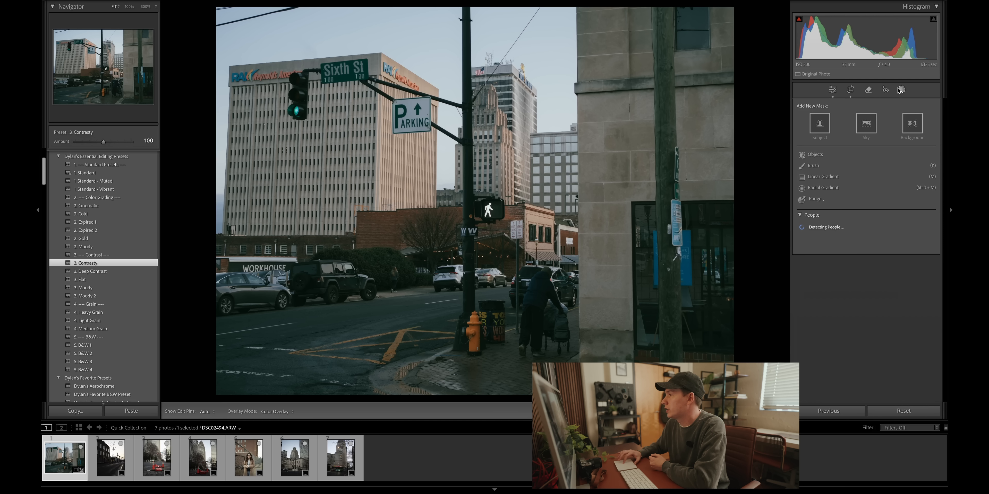
left_click(867, 124)
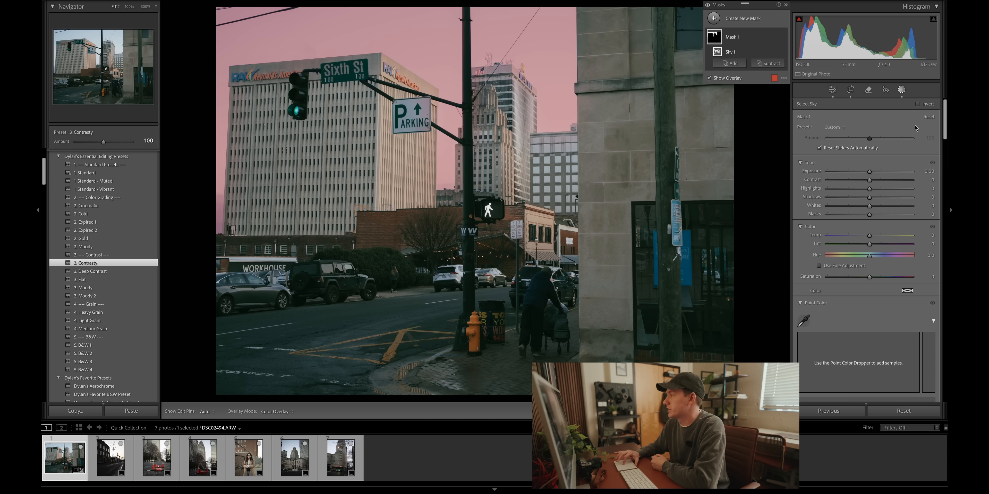
left_click(917, 104)
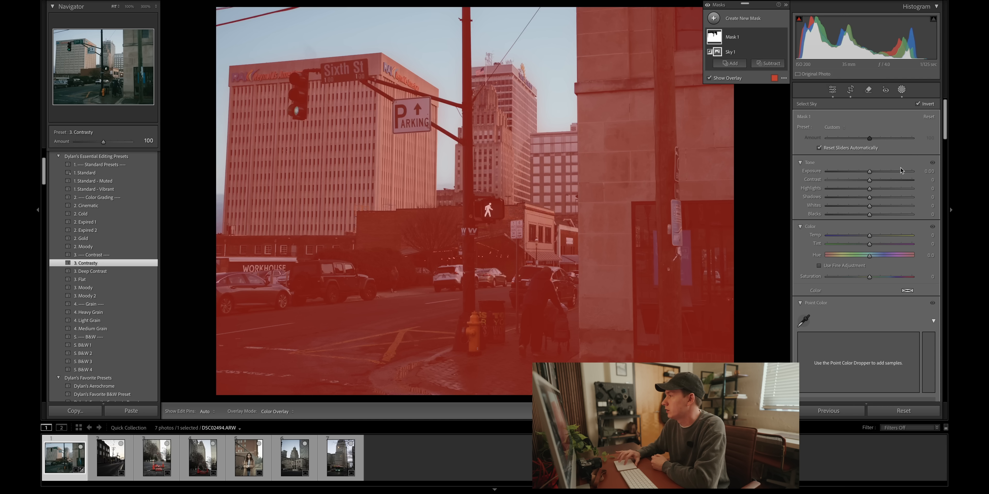
left_click(877, 236)
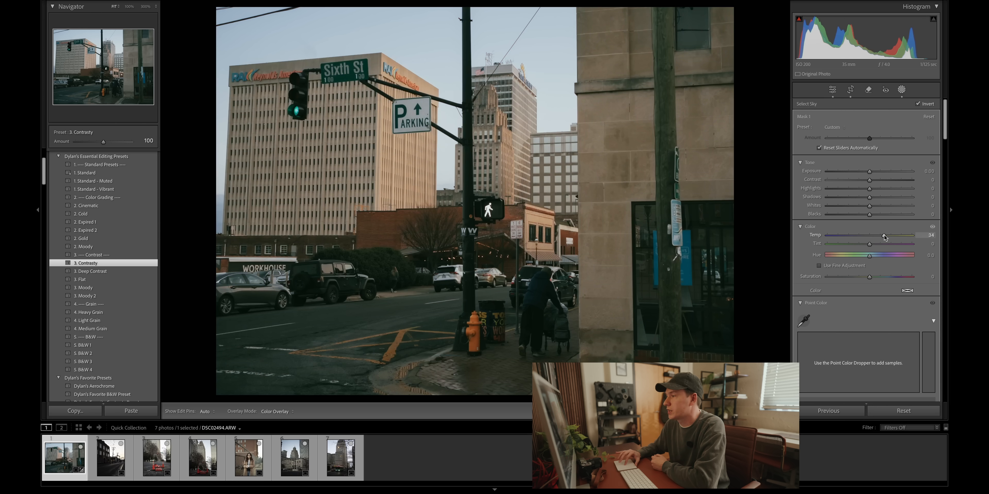
left_click_drag(887, 235, 886, 235)
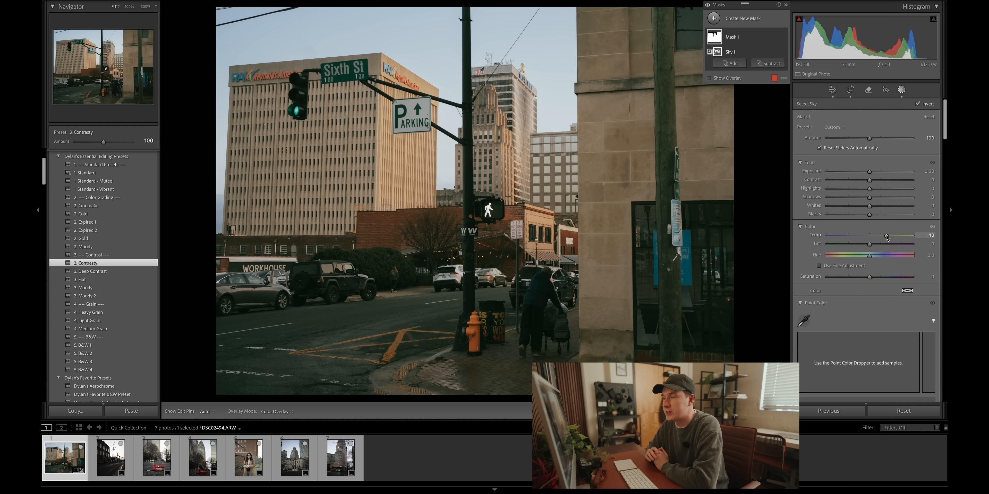
left_click_drag(886, 235, 884, 235)
Step: Shape the masked area's tone curve with a shadow and a highlight point, and shift the whole photo's tint to about -9
scroll(861, 142, "down", 6)
left_click_drag(845, 335, 846, 337)
left_click_drag(886, 294, 887, 294)
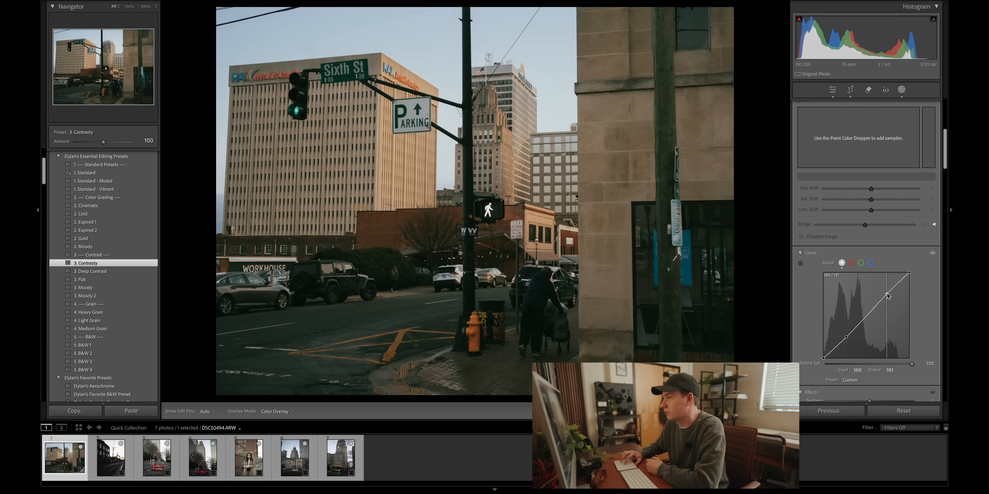
scroll(897, 132, "up", 6)
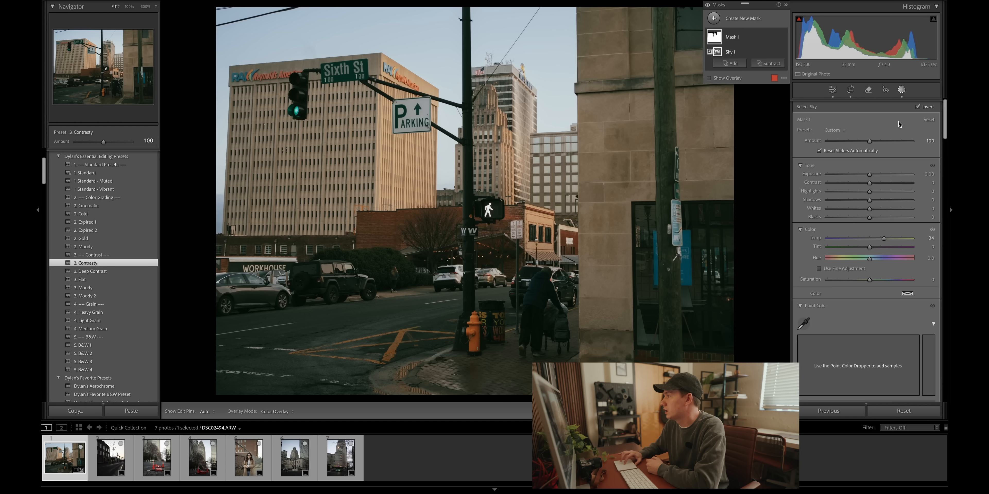
left_click(902, 91)
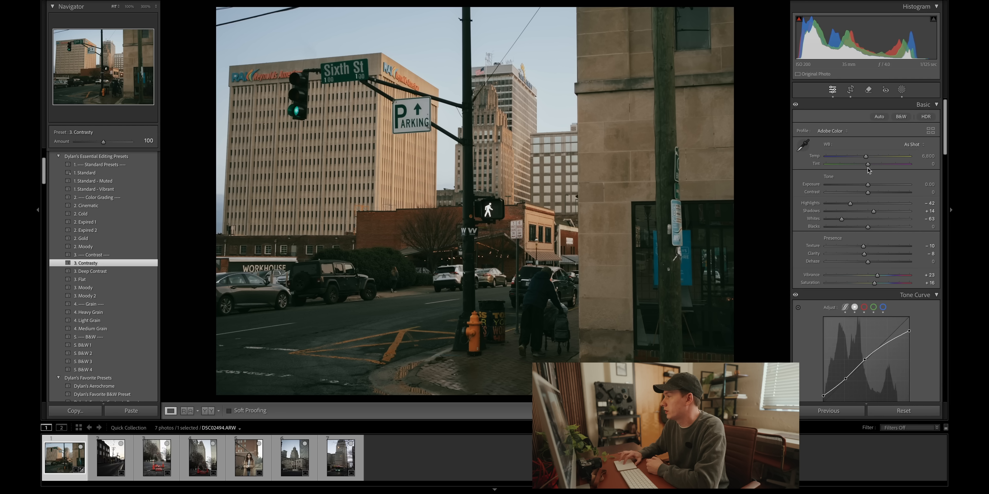
left_click_drag(868, 166, 866, 167)
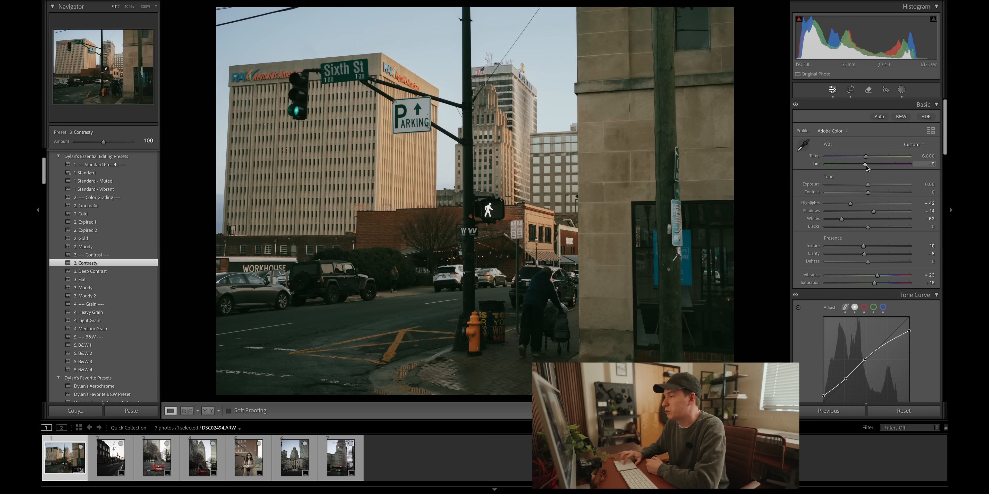
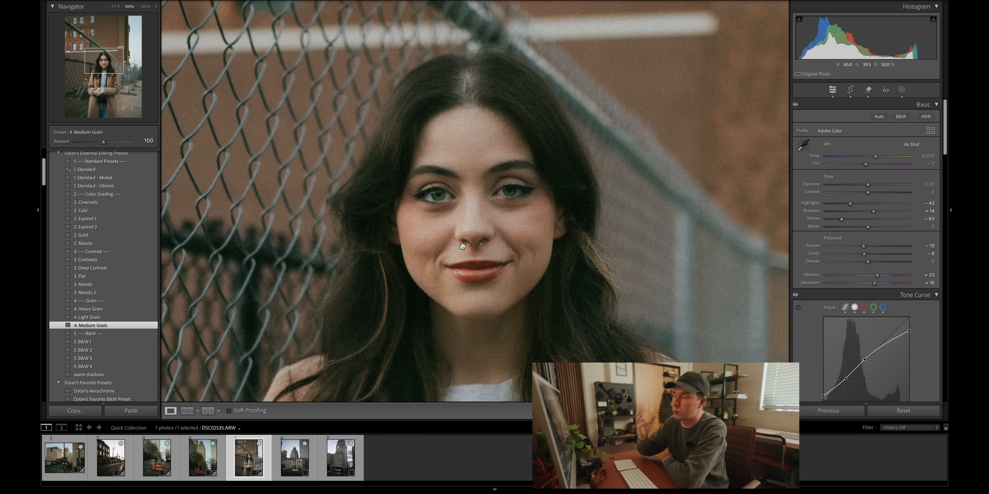
Step: Warm the portrait of the woman at the fence to a temperature of 8,909 and set its shadows to +24
left_click(463, 247)
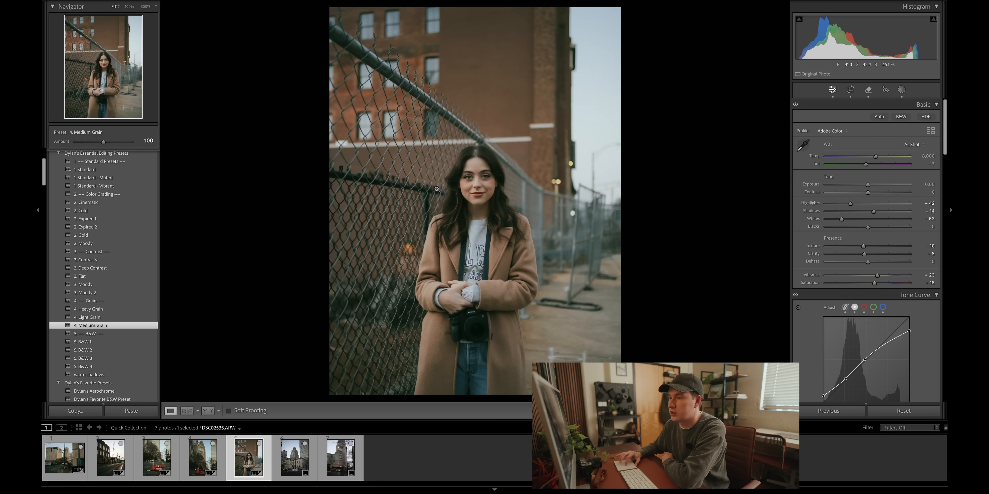
left_click(103, 375)
left_click_drag(875, 157, 879, 156)
left_click_drag(873, 210, 879, 211)
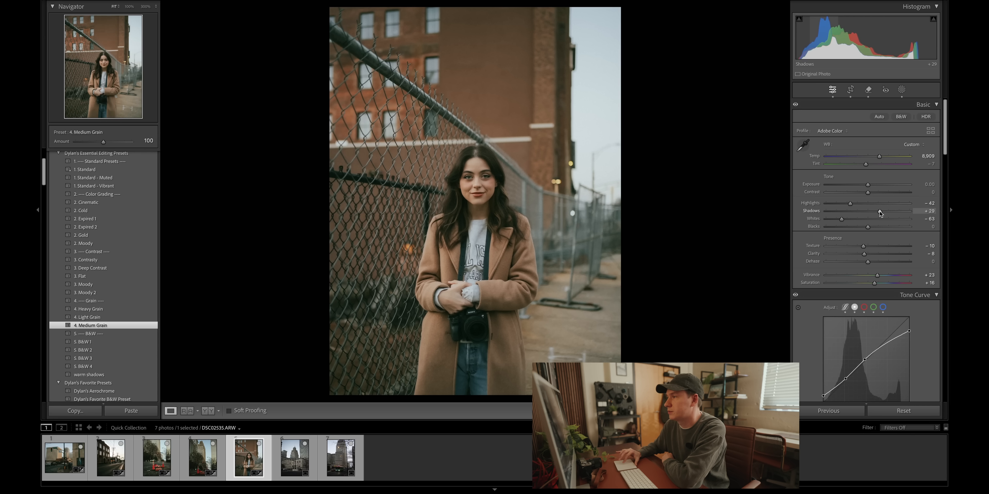
left_click_drag(878, 212, 877, 212)
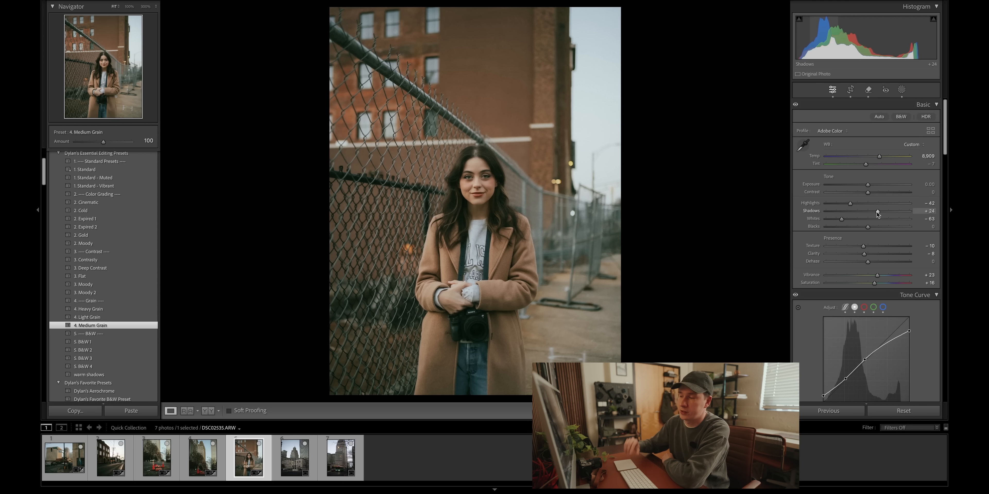
Step: Apply the 1. Standard, 3. Contrasty, 4. Medium Grain and warm shadows presets to the building photo DSC02538.ARW
left_click(309, 460)
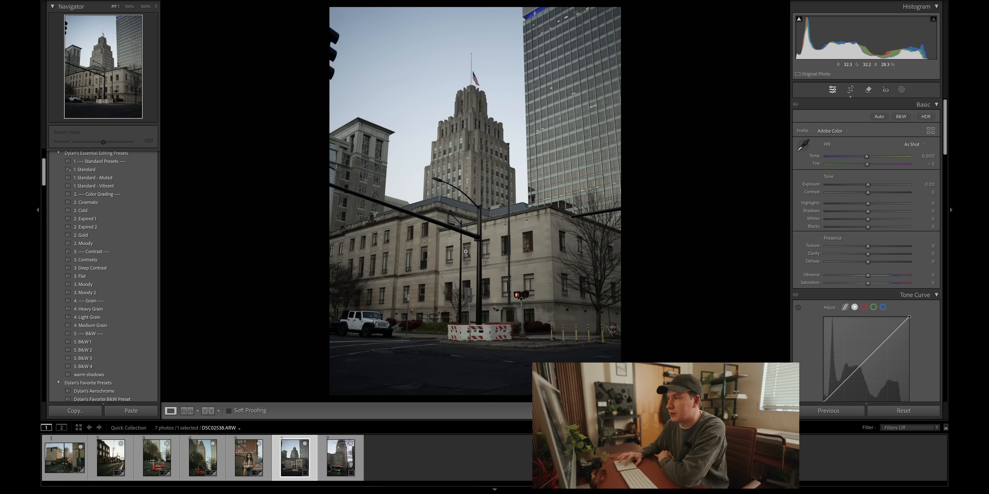
left_click(474, 118)
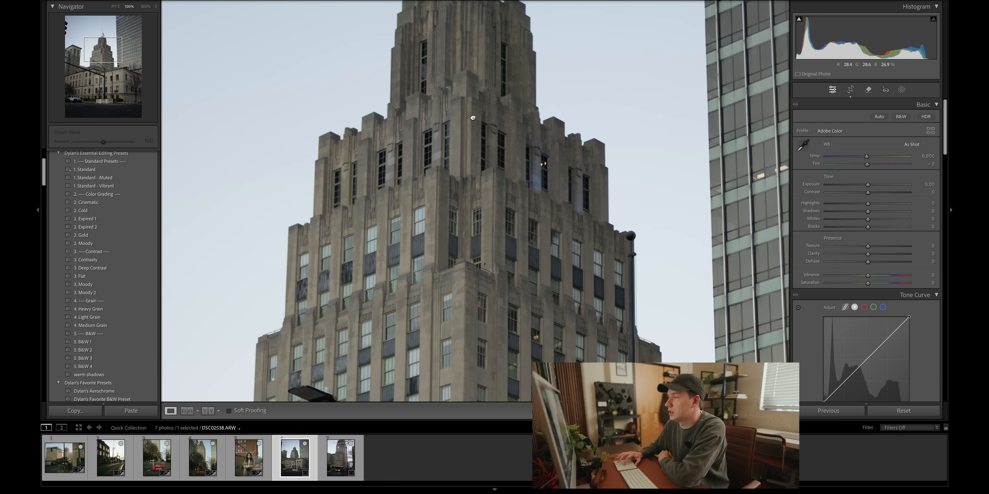
left_click(473, 118)
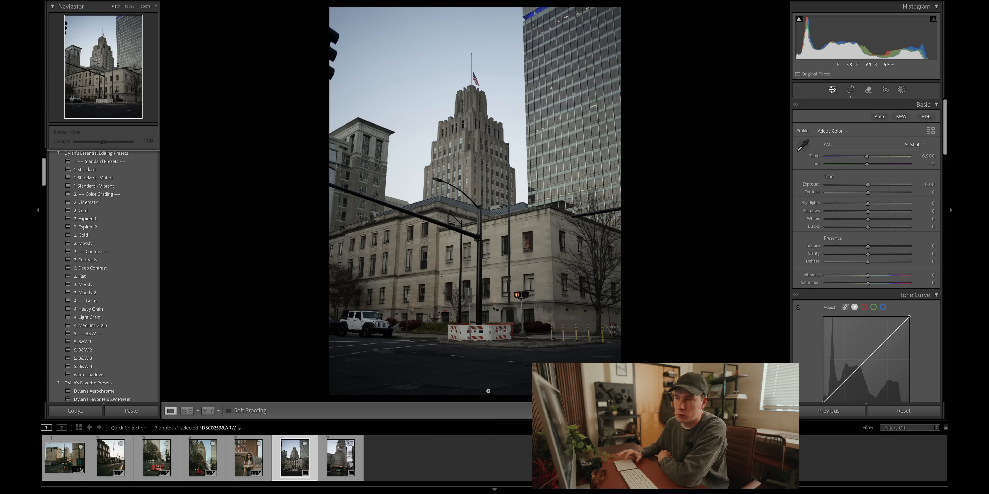
left_click(138, 168)
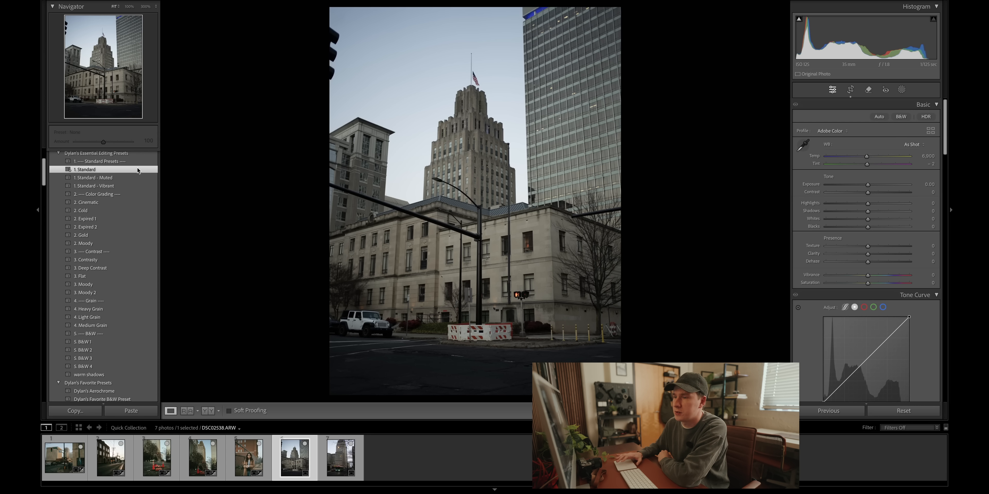
left_click(90, 325)
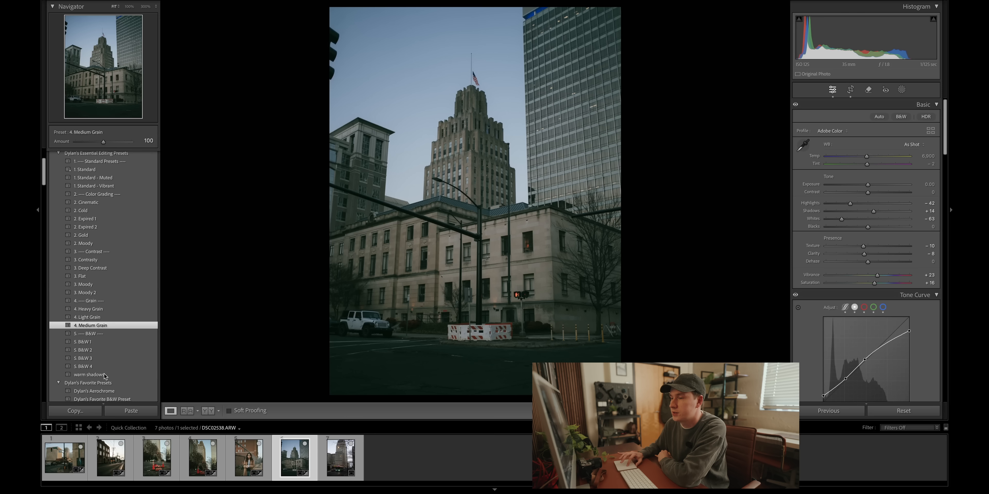
left_click(102, 375)
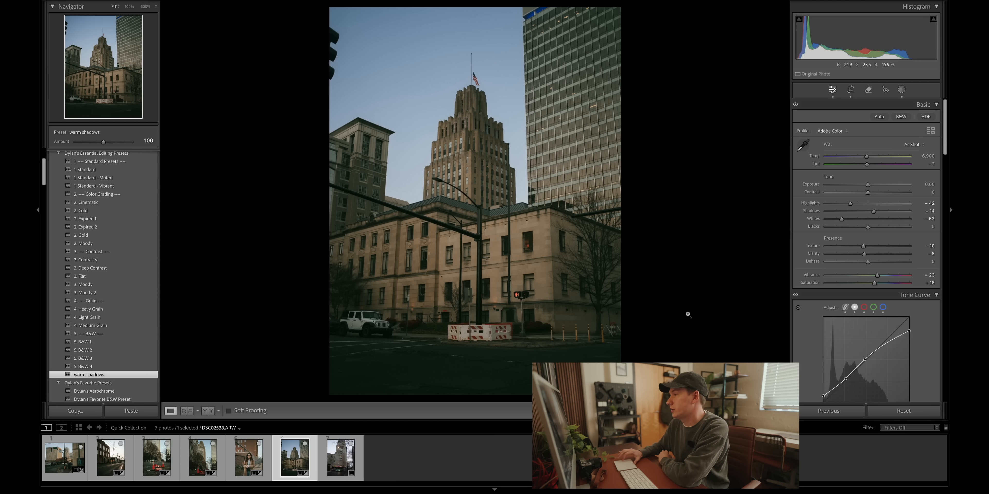
Step: Set the building photo's shadows to +20 and its exposure to +0.35
left_click_drag(875, 212, 872, 186)
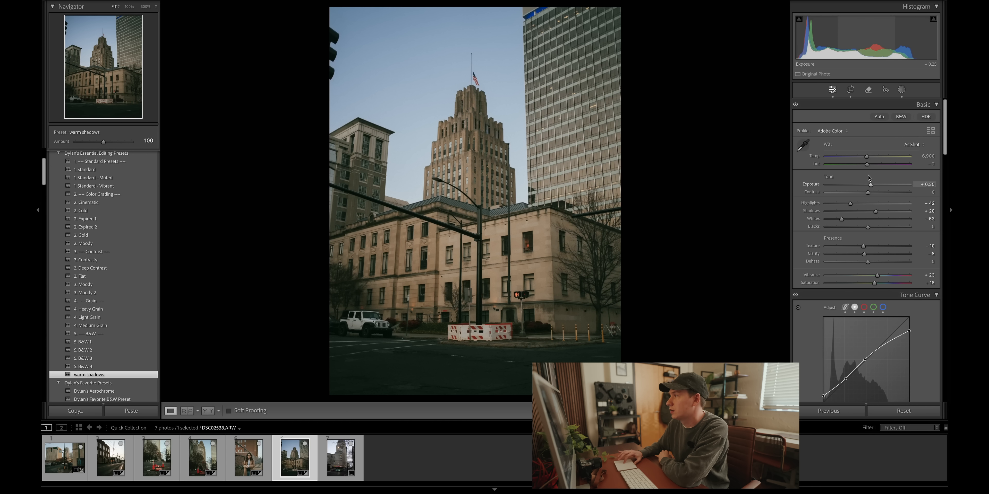
Step: Straighten the building photo with the automatic angle correction
left_click(850, 91)
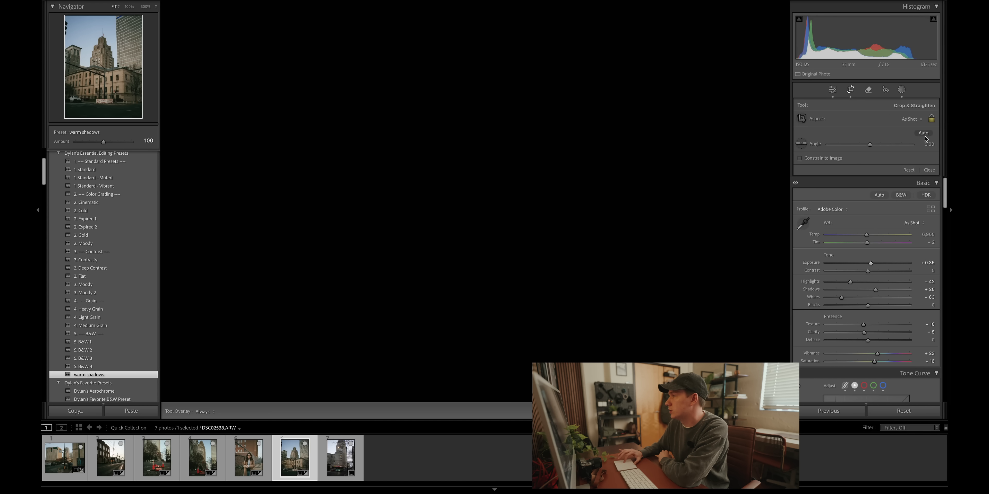
left_click(923, 133)
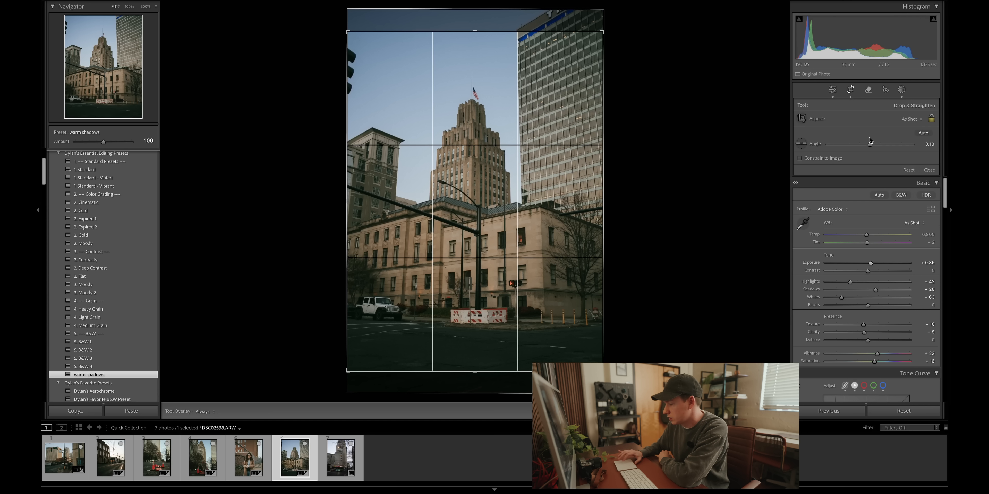
key("Return")
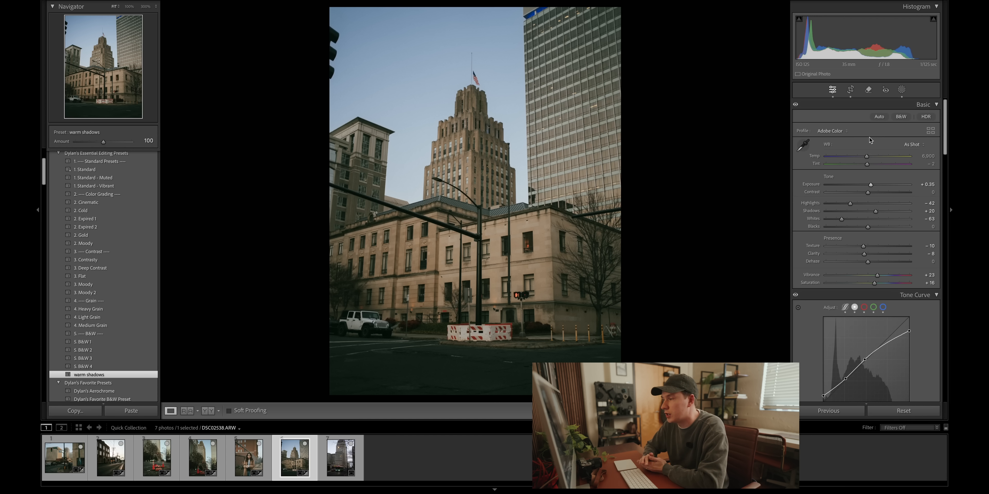
Step: Compare the building photo with its original and reset its crop and straightening
key("y")
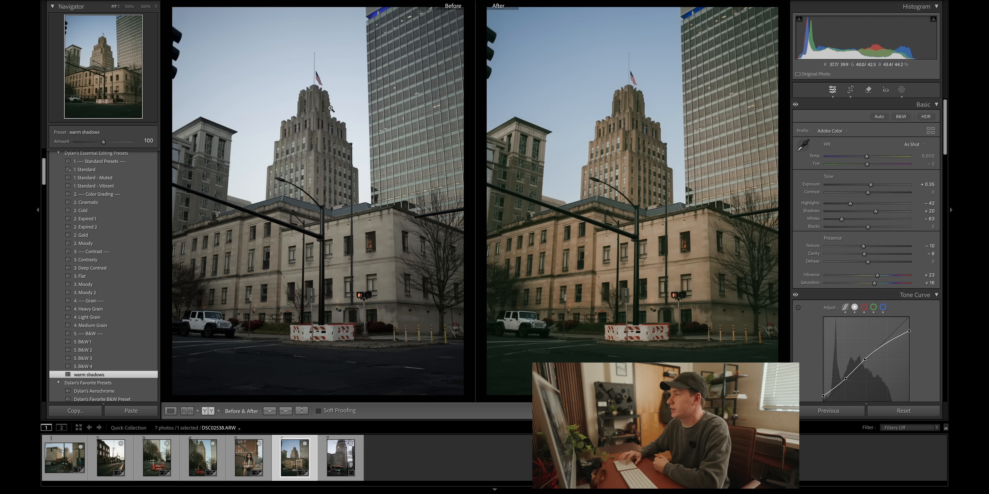
left_click(851, 90)
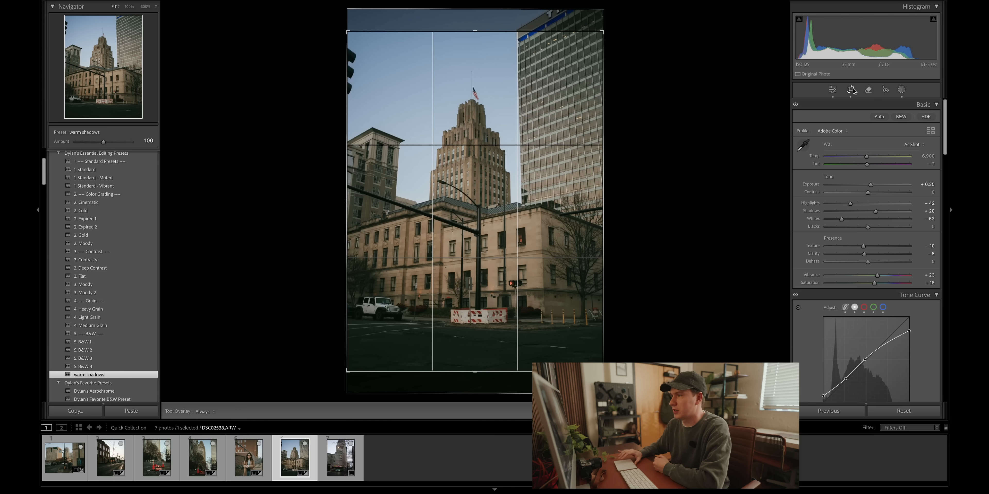
left_click(908, 170)
left_click(910, 119)
left_click(910, 114)
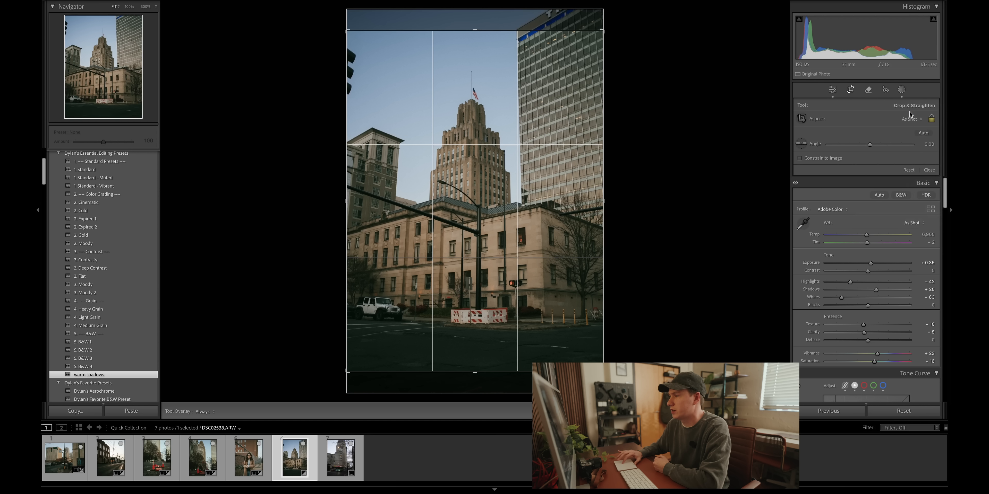
key("Return")
Step: Compare the before and after versions of the building photo, including the tower up close, and move on to the following photo
left_click(209, 411)
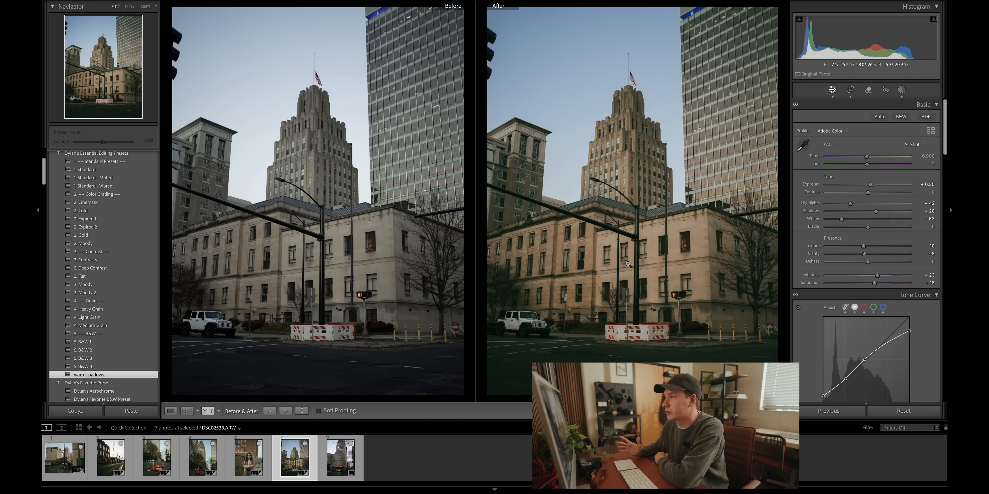
left_click(632, 134)
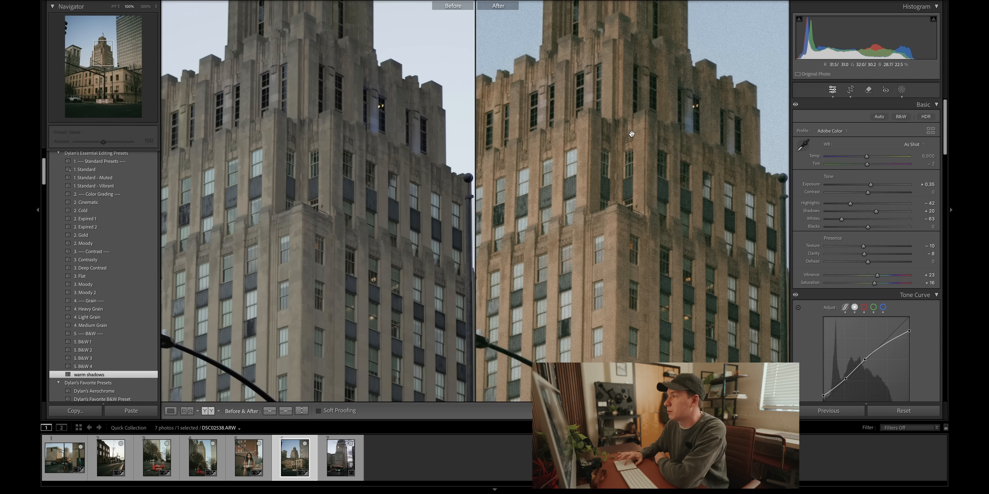
left_click(631, 134)
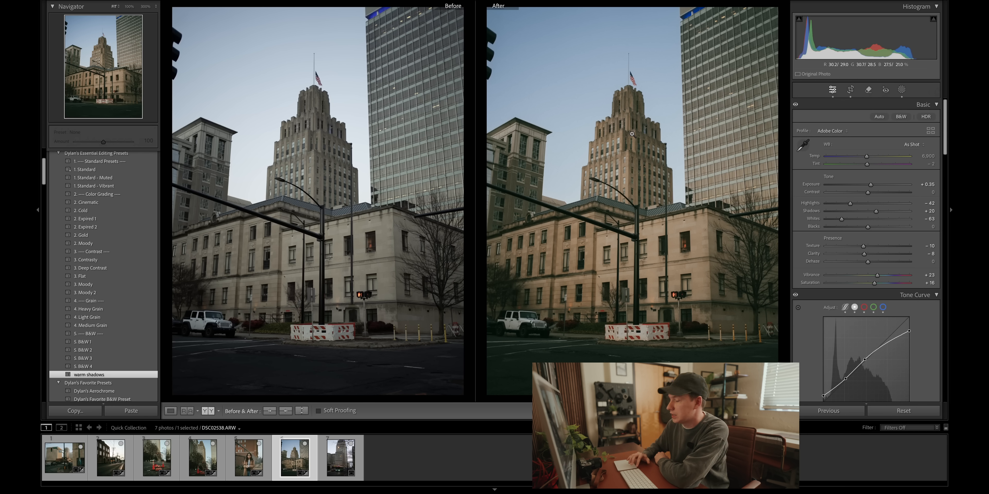
key("Right")
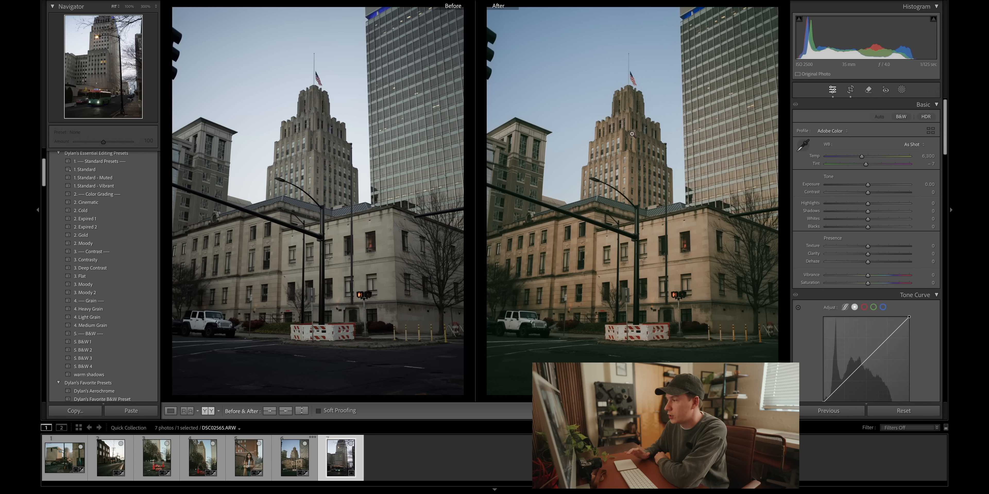